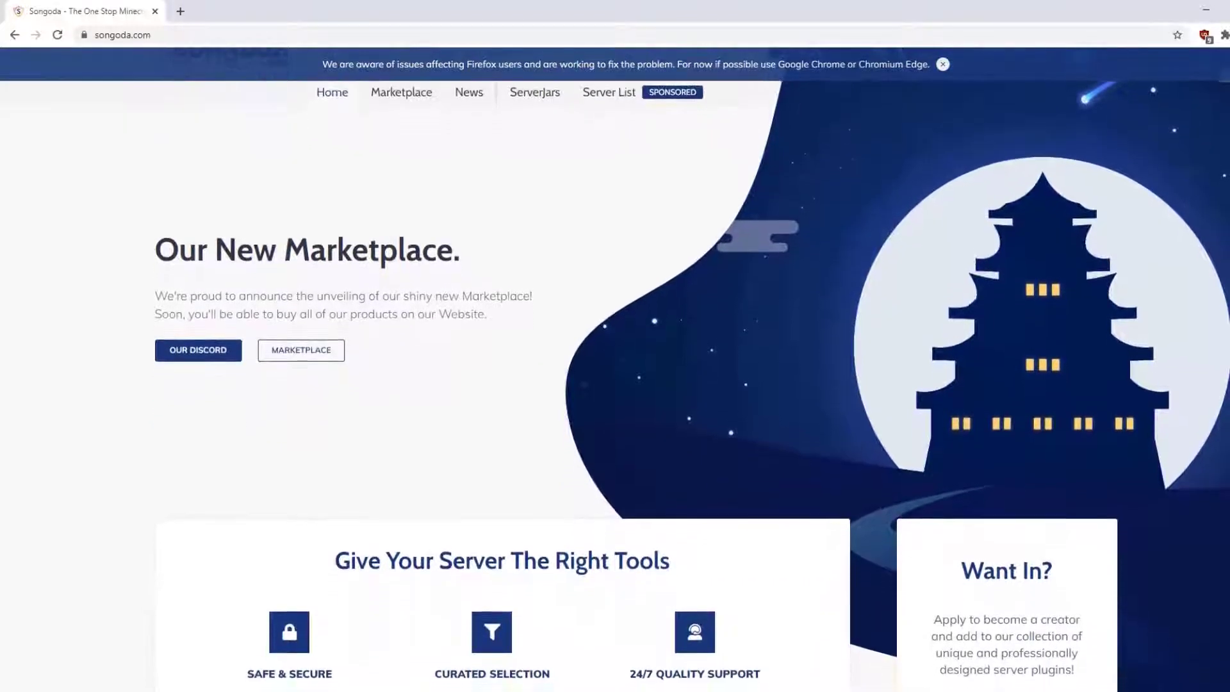
{"action": "scroll", "coordinate": [615, 384], "scroll_direction": "down", "scroll_amount": 2}
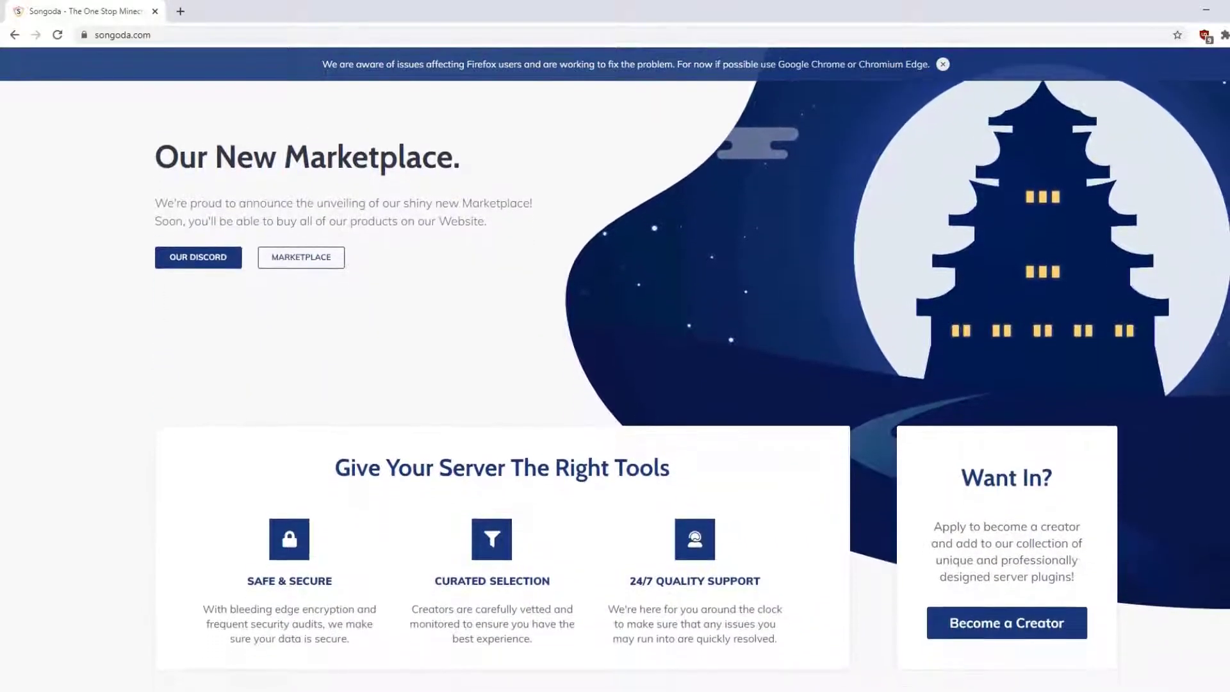
{"action": "scroll", "coordinate": [615, 385], "scroll_direction": "down", "scroll_amount": 3}
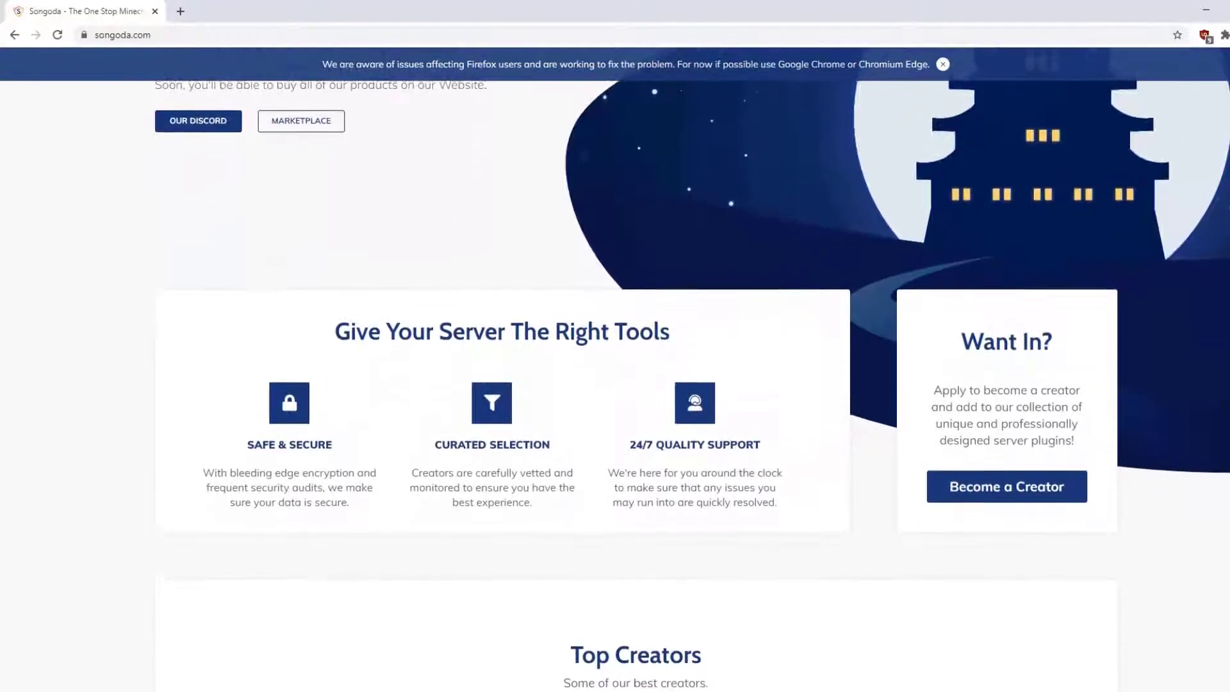
{"action": "scroll", "coordinate": [615, 384], "scroll_direction": "down", "scroll_amount": 3}
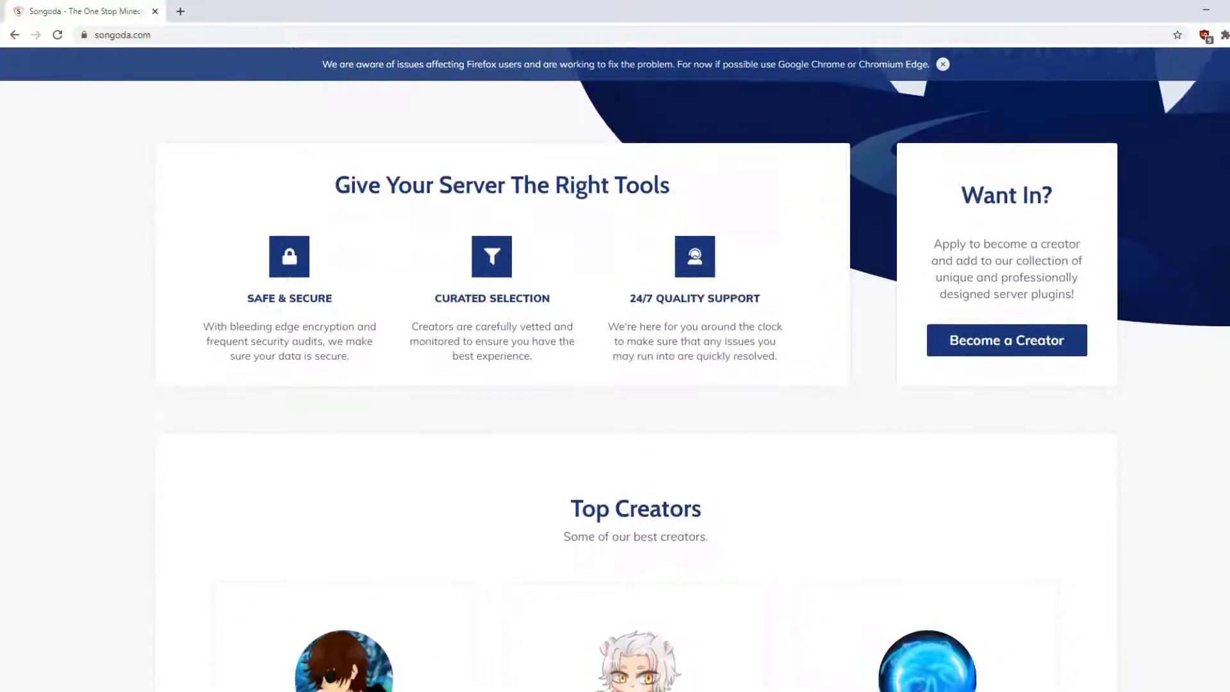
{"action": "scroll", "coordinate": [615, 384], "scroll_direction": "down", "scroll_amount": 3}
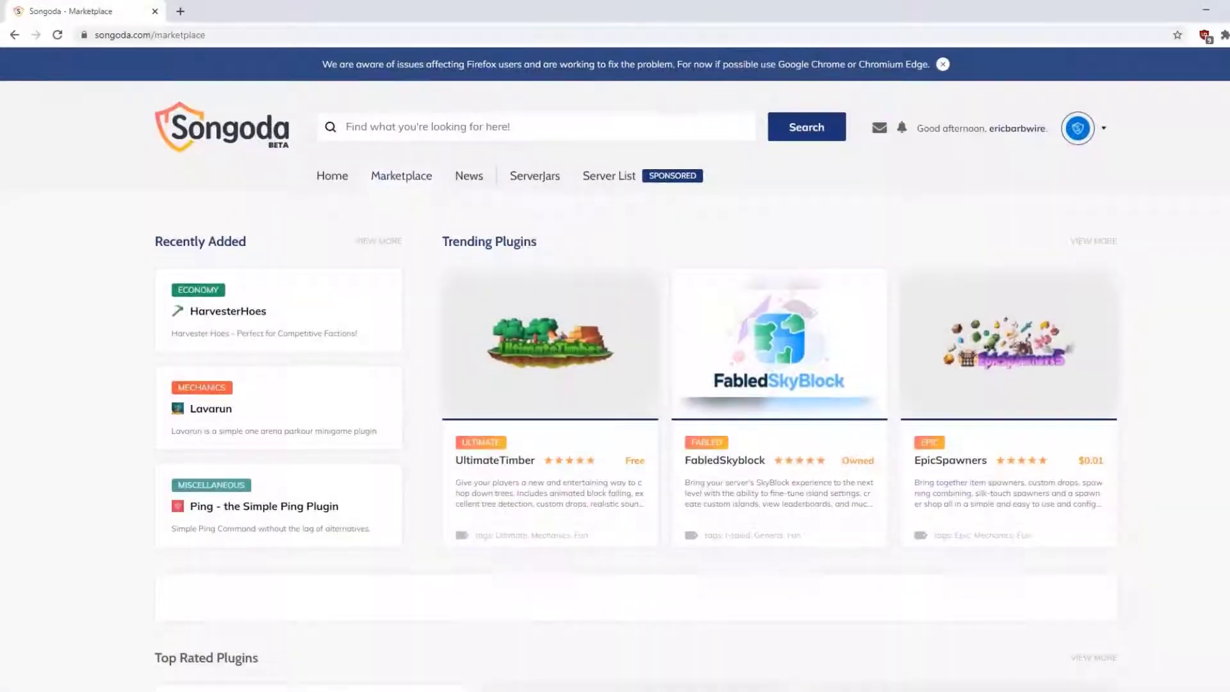
{"action": "scroll", "coordinate": [615, 384], "scroll_direction": "down", "scroll_amount": 5}
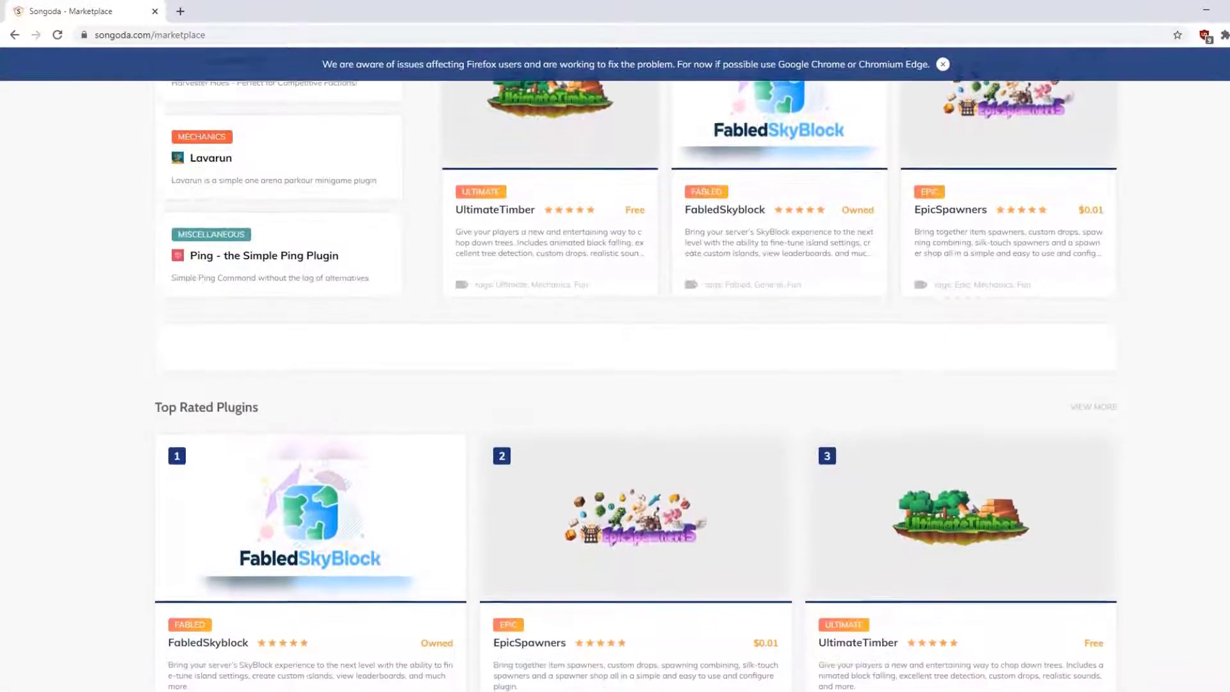
{"action": "scroll", "coordinate": [614, 385], "scroll_direction": "down", "scroll_amount": 4}
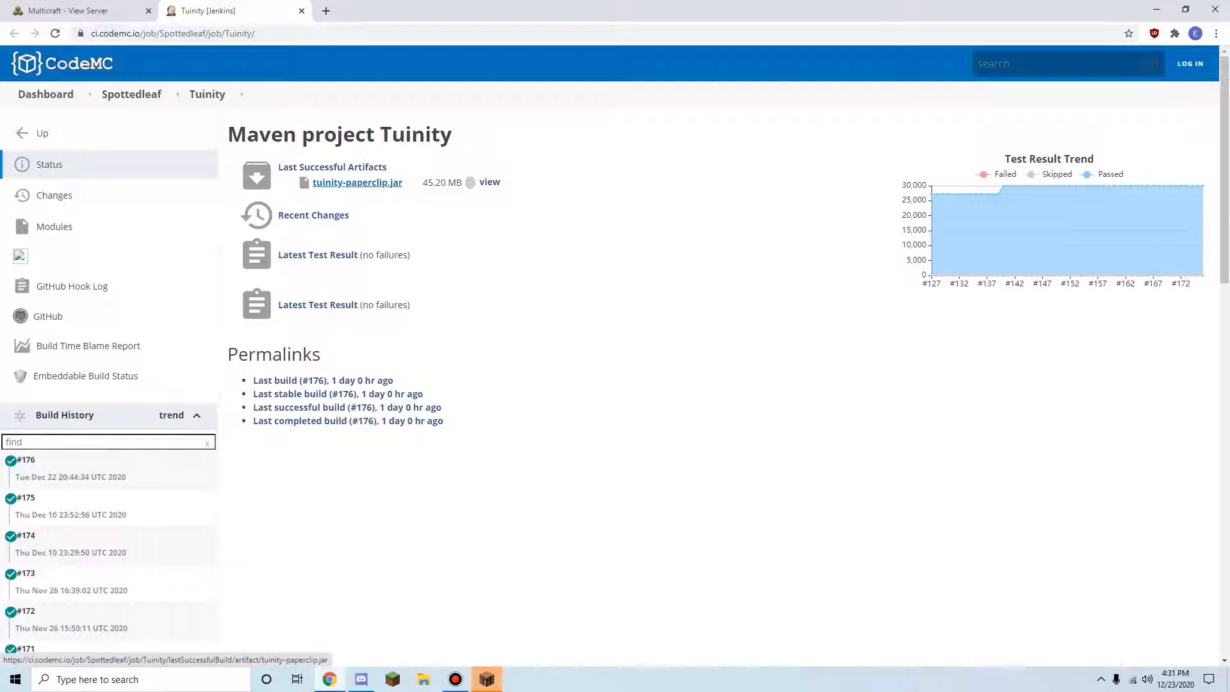
Download tuinity-paperclip.jar from the last successful Tuinity build on CodeMC's Jenkins
{"action": "left_click", "coordinate": [357, 183]}
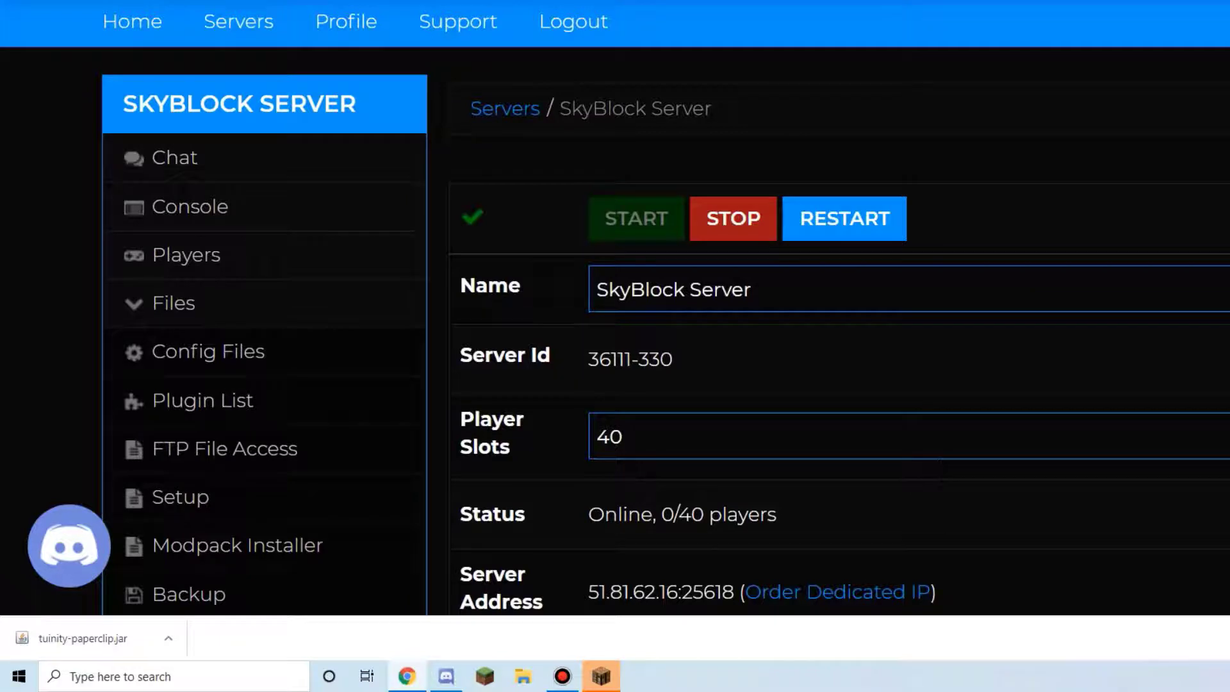
{"action": "scroll", "coordinate": [615, 346], "scroll_direction": "down", "scroll_amount": 3}
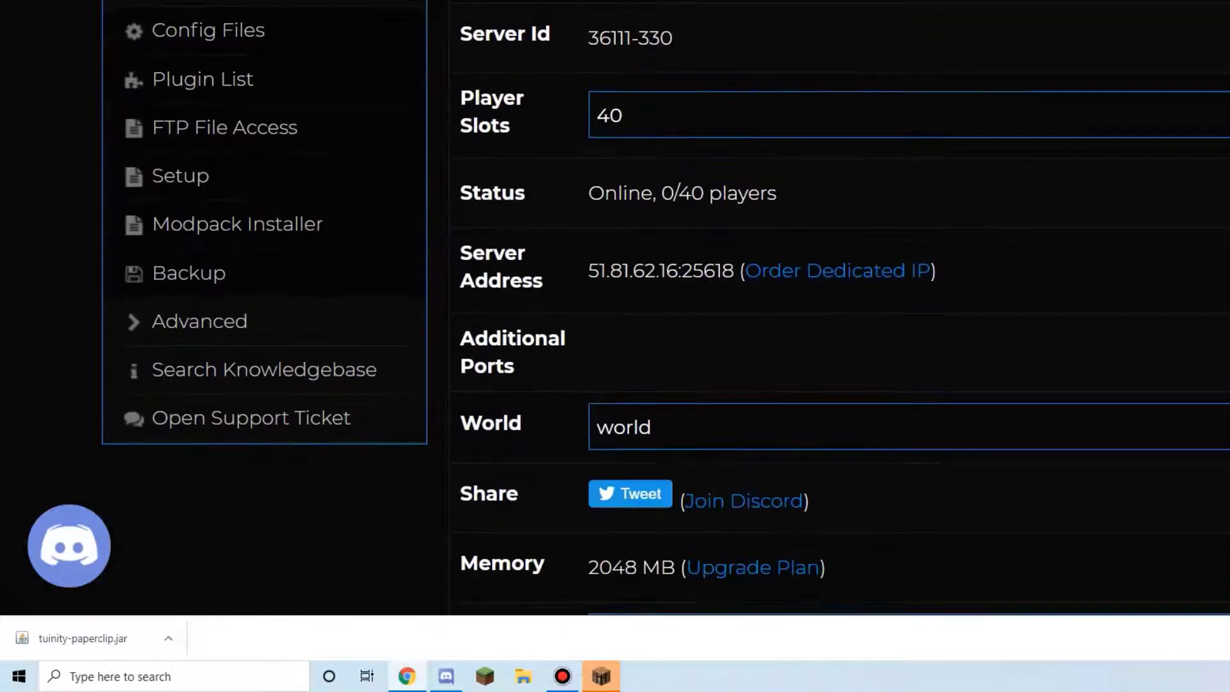
{"action": "scroll", "coordinate": [615, 346], "scroll_direction": "down", "scroll_amount": 4}
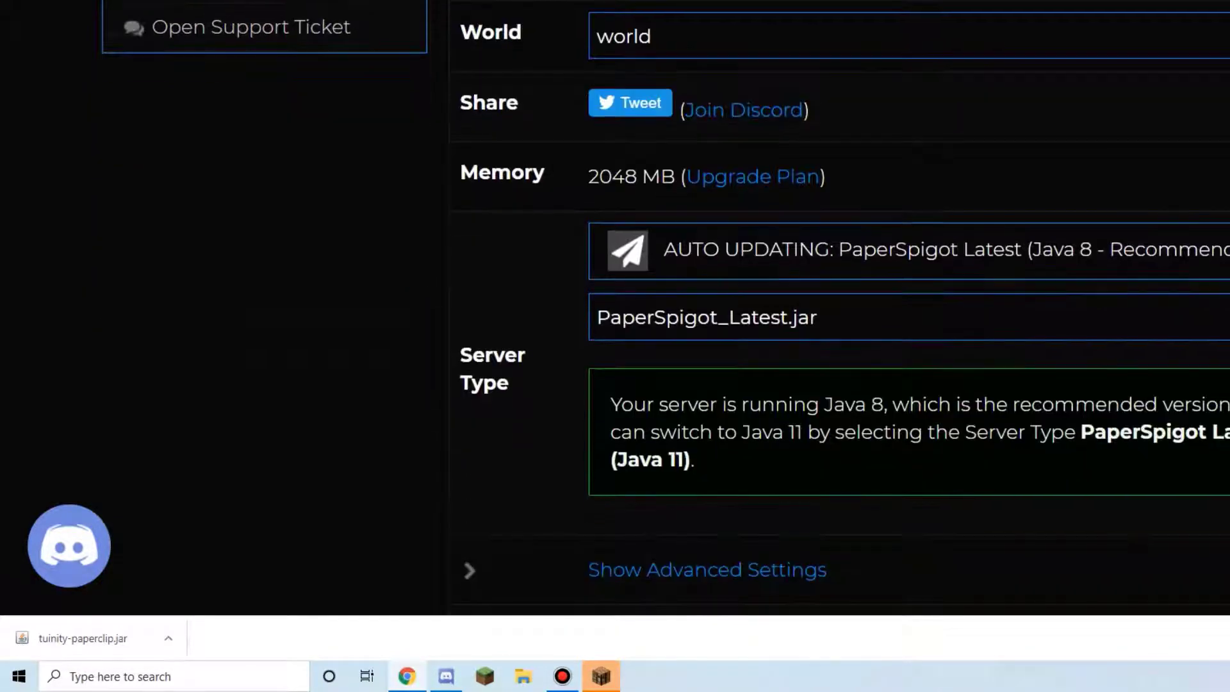
Change the SkyBlock Server type to Custom JAR (custom.jar) and save the settings
{"action": "left_click", "coordinate": [908, 249]}
{"action": "scroll", "coordinate": [908, 461], "scroll_direction": "up", "scroll_amount": 5}
{"action": "scroll", "coordinate": [908, 461], "scroll_direction": "up", "scroll_amount": 3}
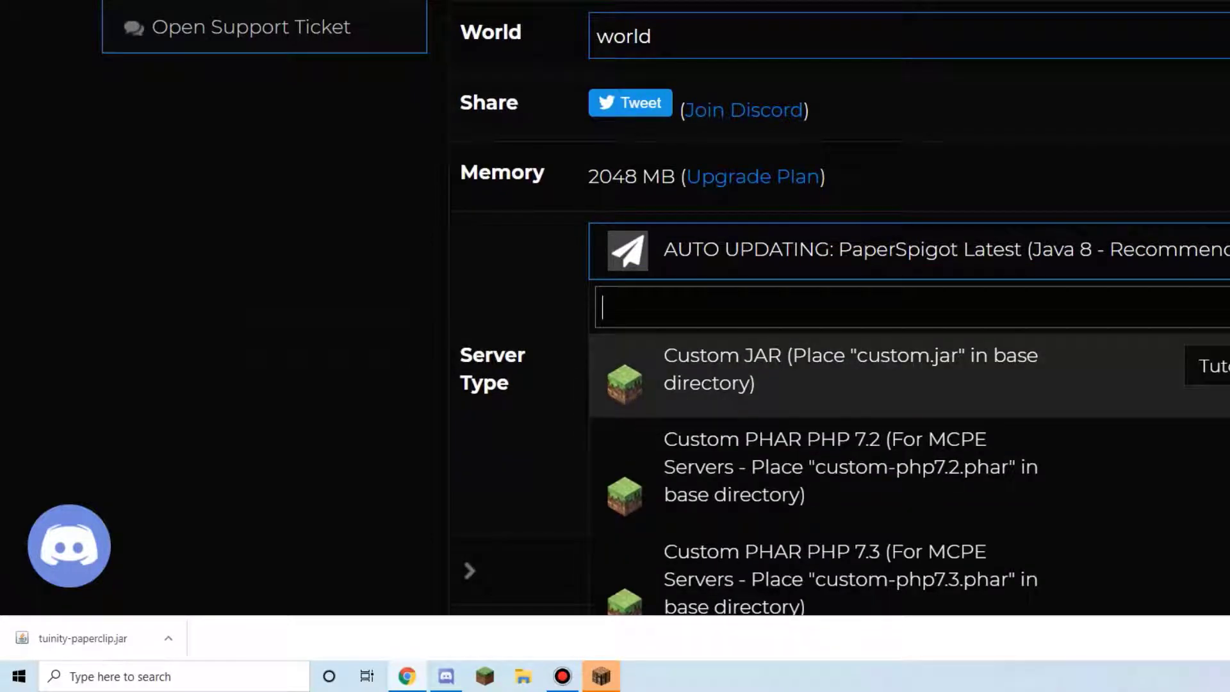
{"action": "left_click", "coordinate": [851, 369]}
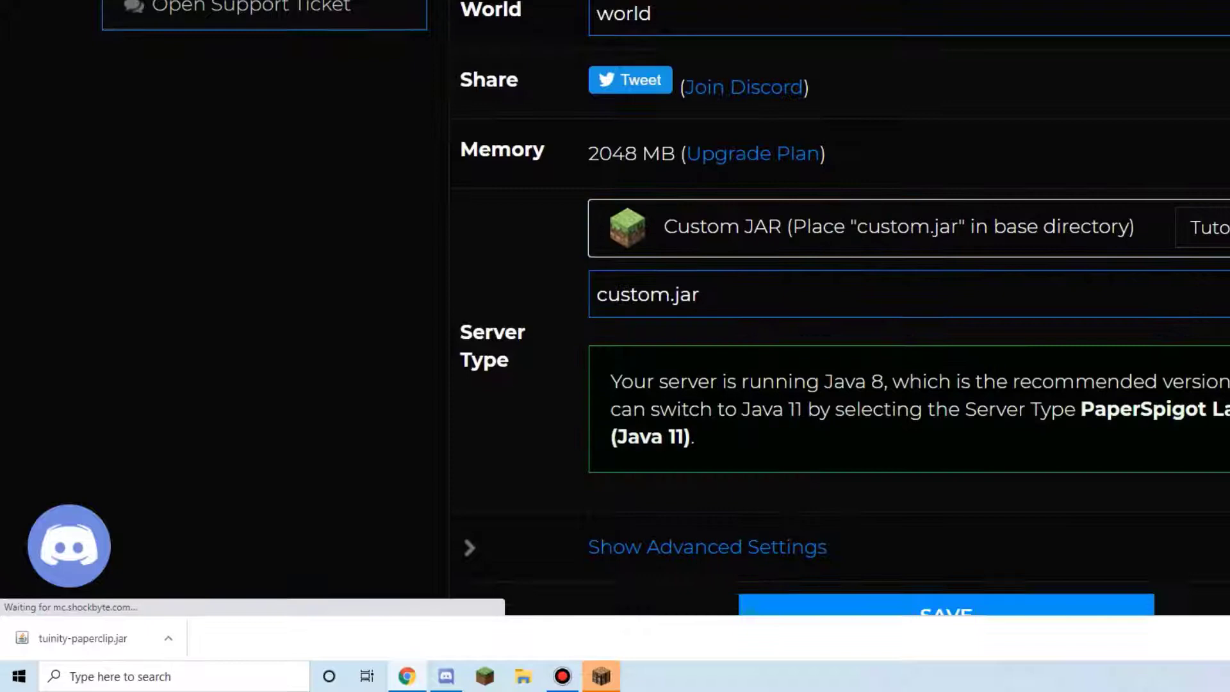
{"action": "scroll", "coordinate": [908, 384], "scroll_direction": "down", "scroll_amount": 3}
{"action": "left_click", "coordinate": [946, 401]}
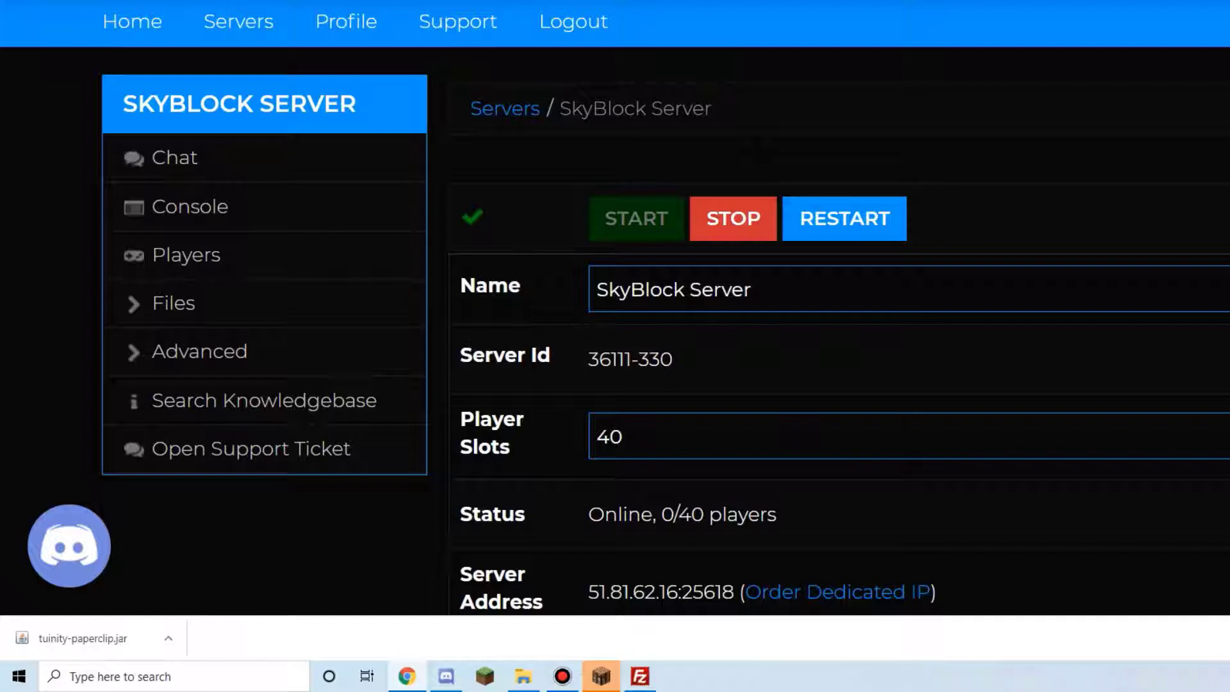
Stop the SkyBlock server, then delete PaperSpigot_Latest.jar and the cache folder in FileZilla
{"action": "left_click", "coordinate": [733, 218]}
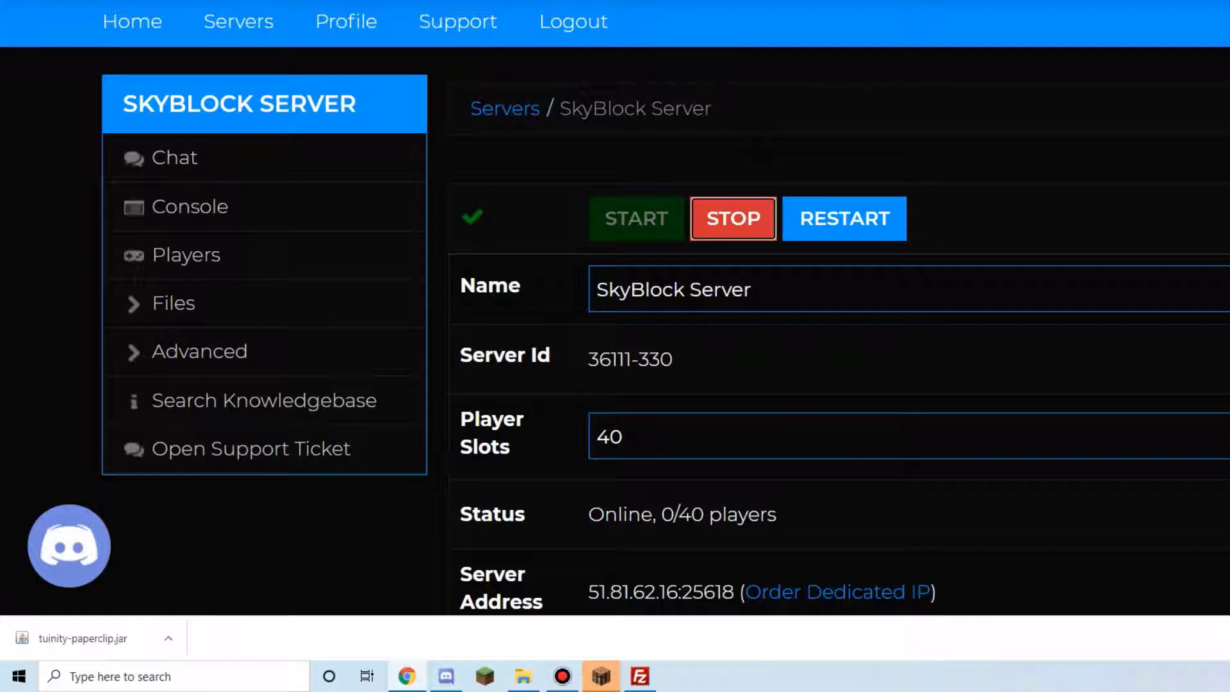
{"action": "left_click", "coordinate": [639, 675]}
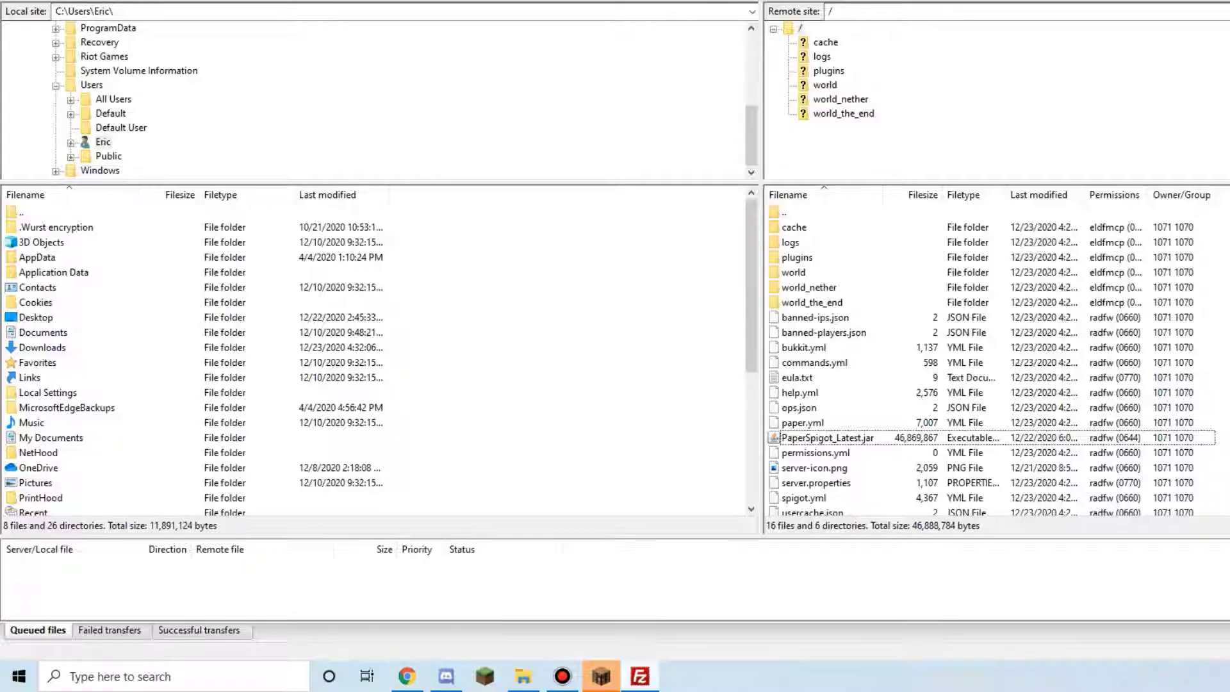
{"action": "left_click", "coordinate": [970, 437]}
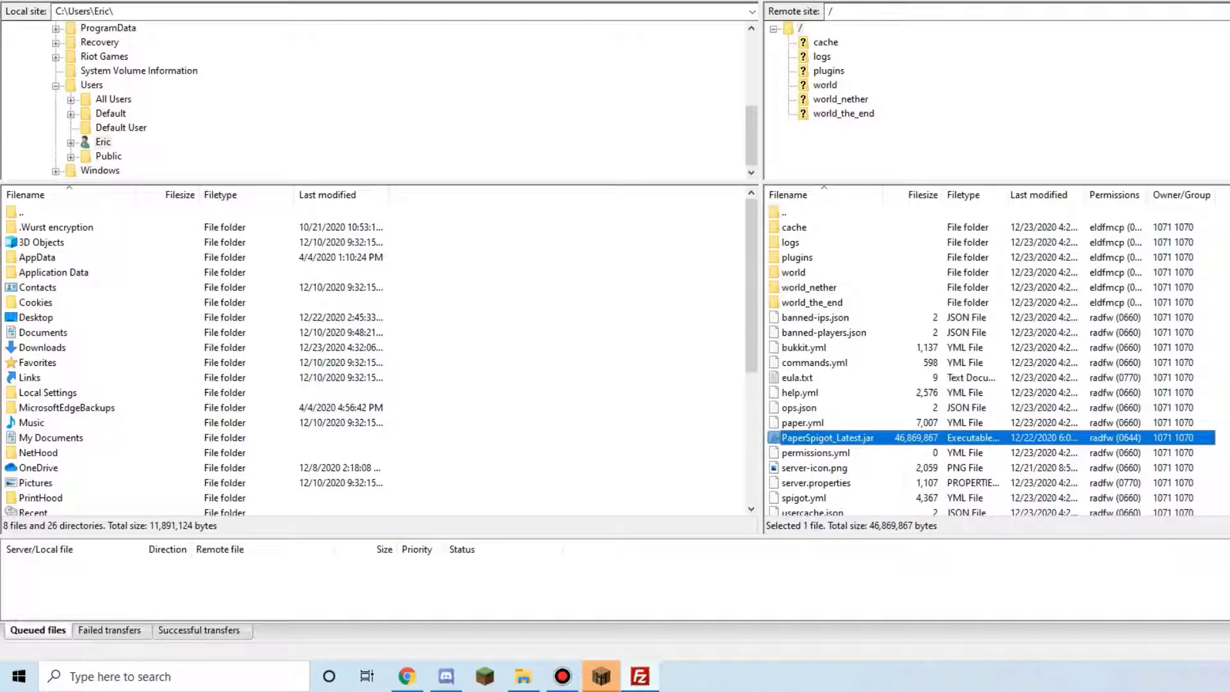
{"action": "key", "text": "Delete"}
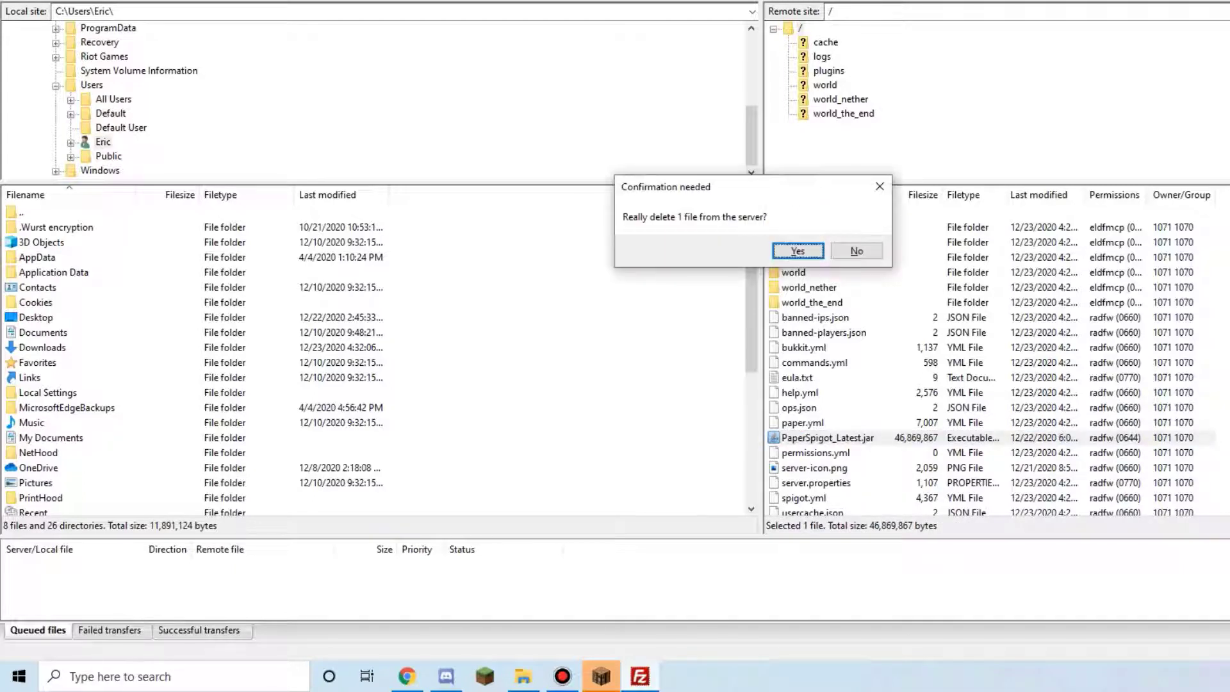
{"action": "key", "text": "Return"}
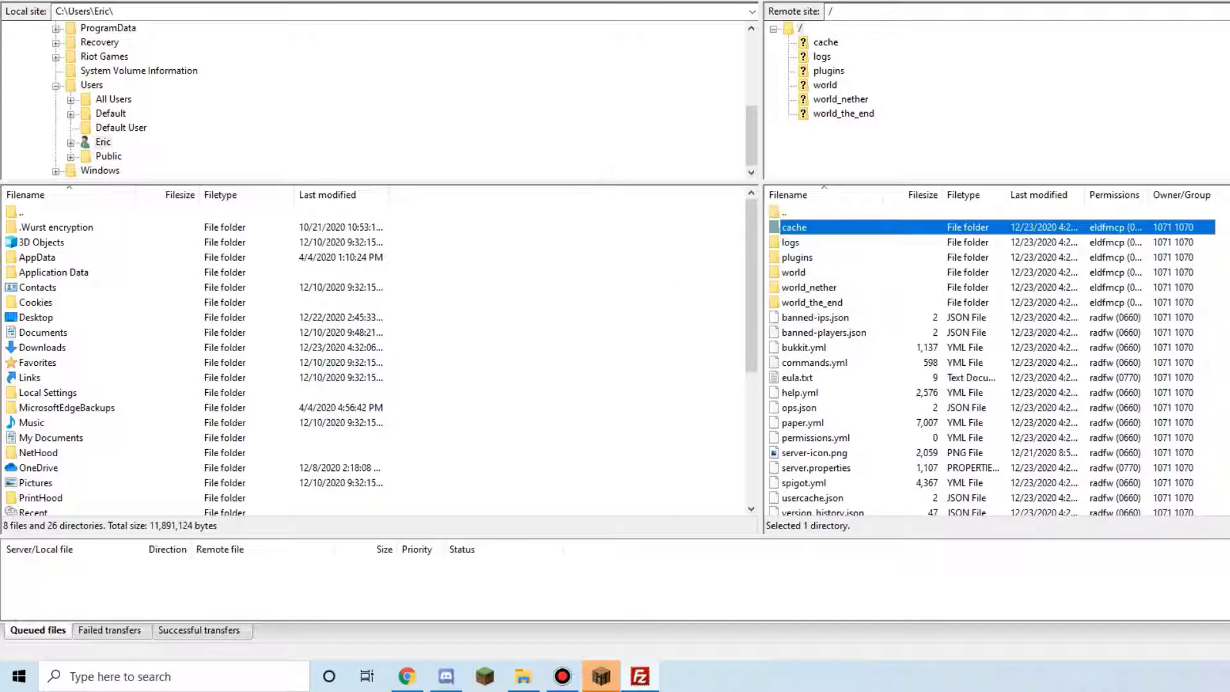
{"action": "key", "text": "Delete"}
{"action": "key", "text": "Return"}
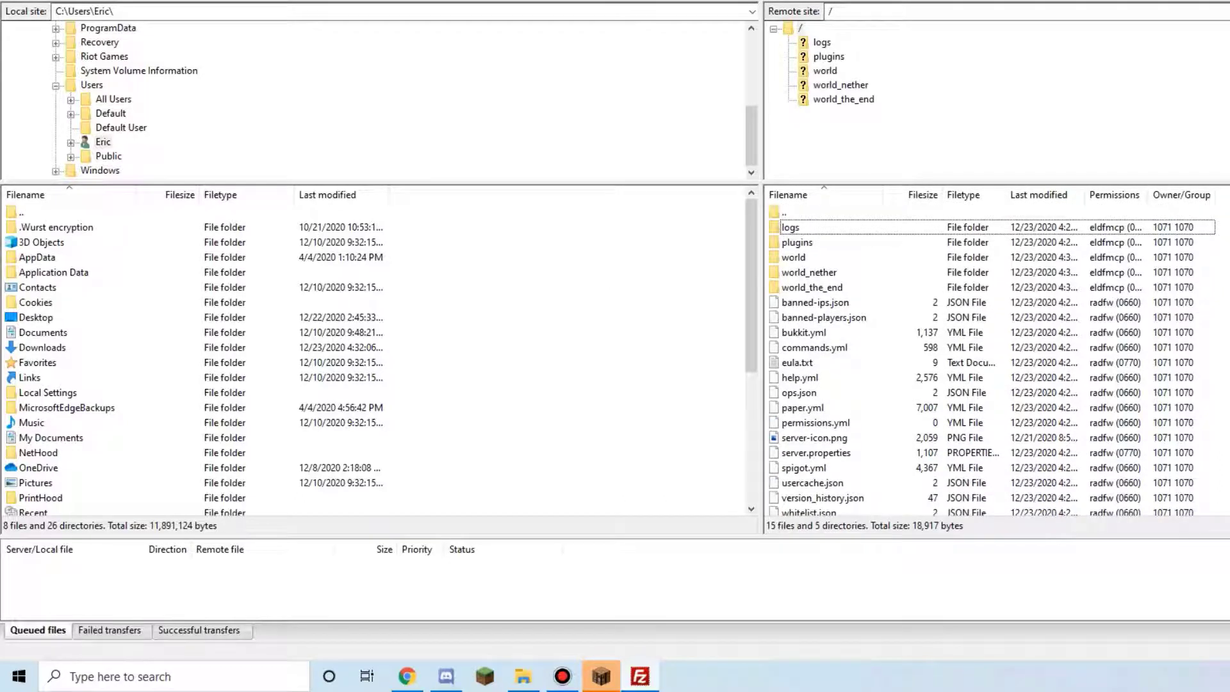
Rename the downloaded tuinity-paperclip jar to custom.jar and upload it to the server root
{"action": "left_click", "coordinate": [523, 675]}
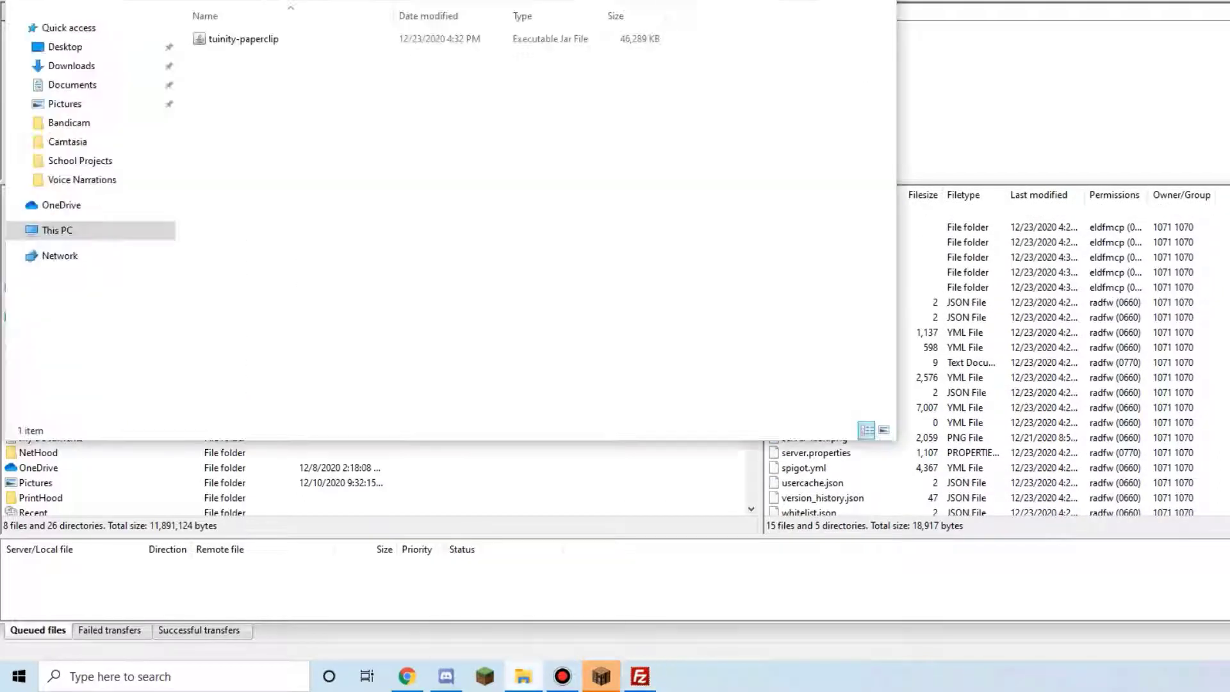
{"action": "left_click", "coordinate": [289, 39]}
{"action": "right_click", "coordinate": [289, 40]}
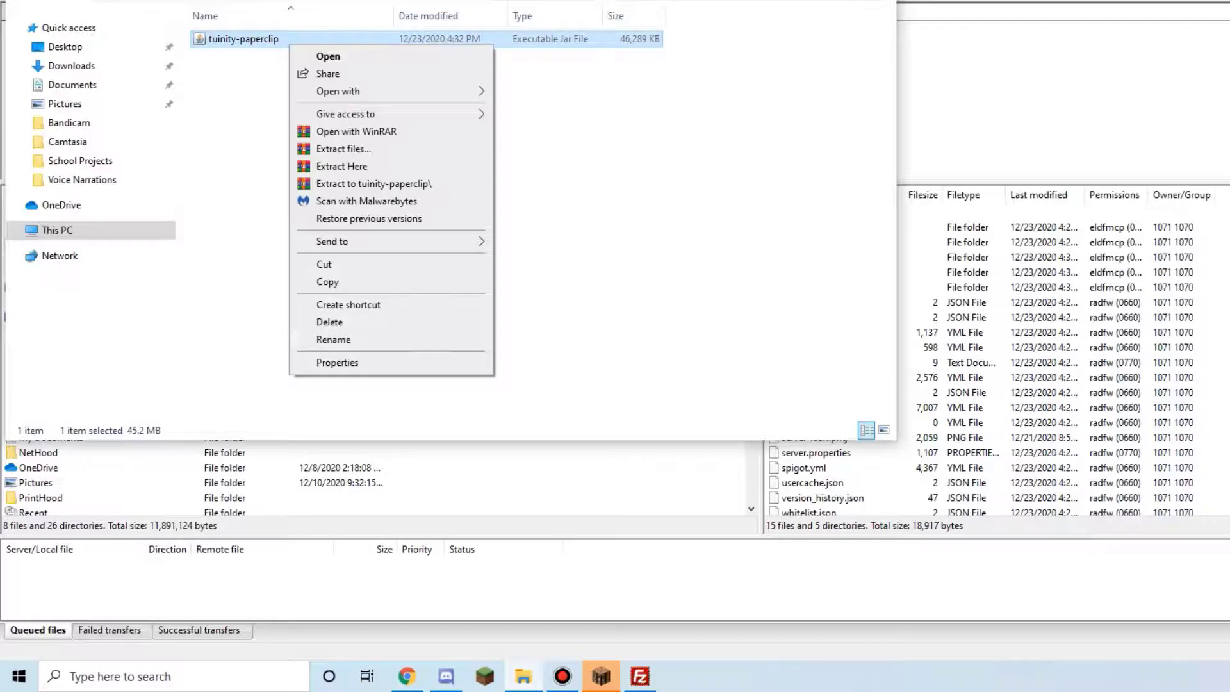
{"action": "left_click", "coordinate": [334, 339]}
{"action": "type", "text": "custom"}
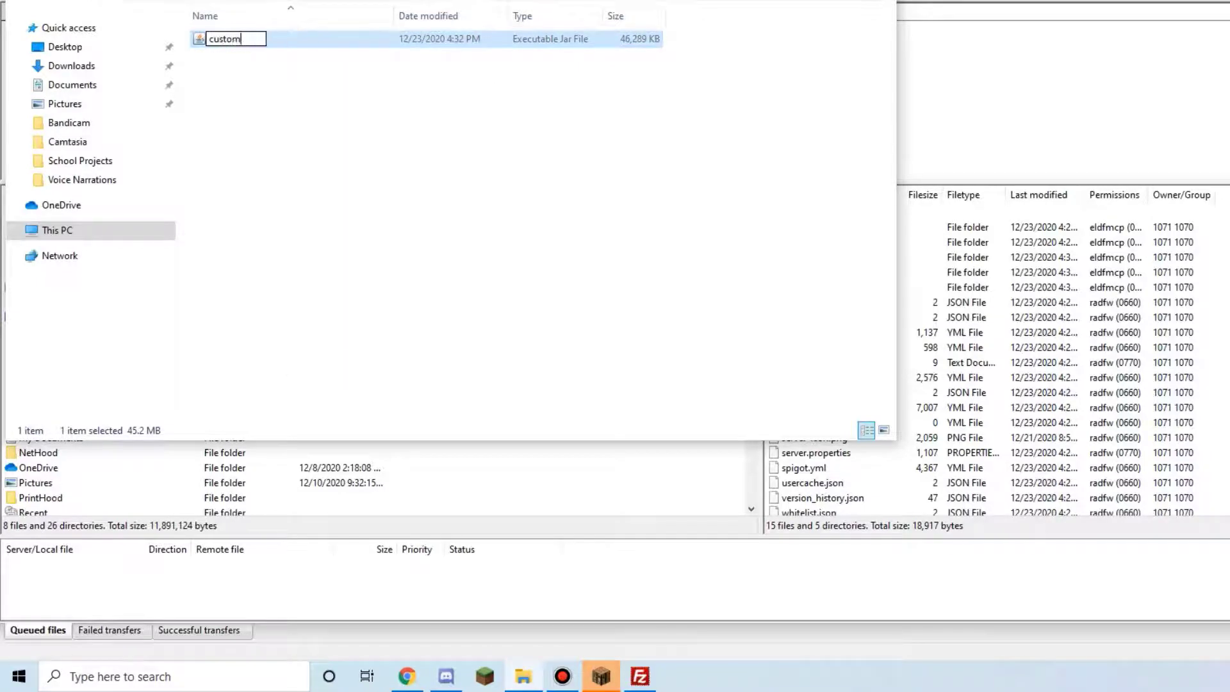
{"action": "key", "text": "Return"}
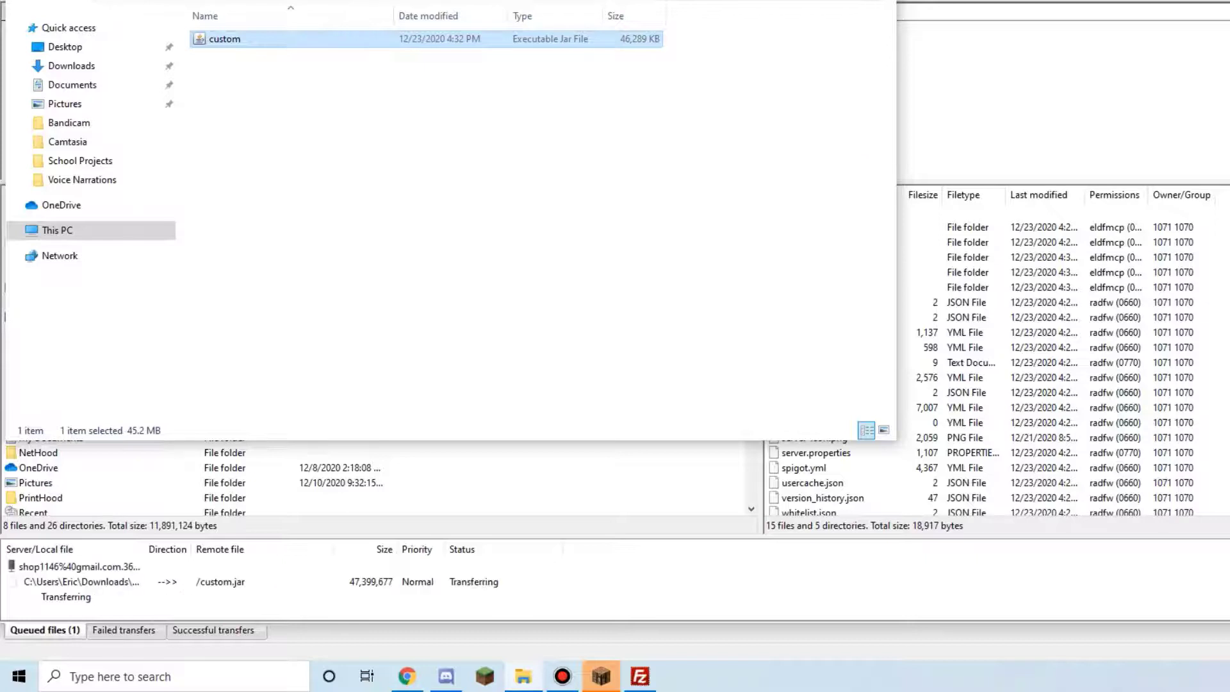
{"action": "key", "text": "alt+Tab"}
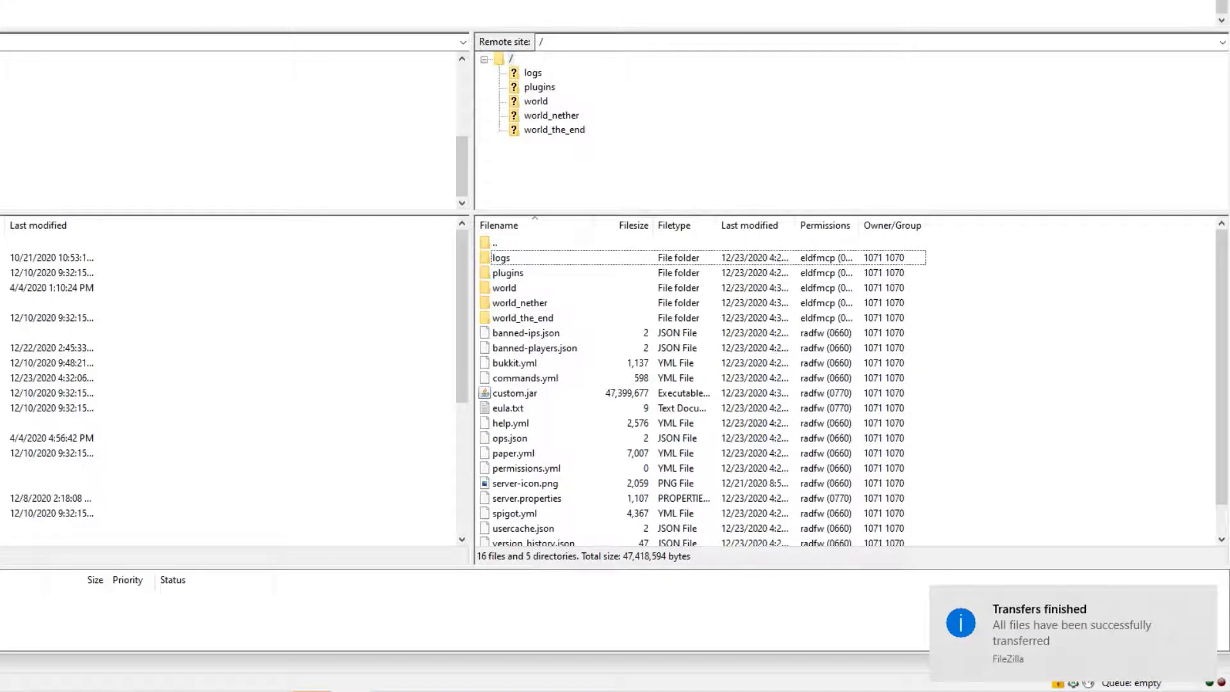
Back in Multicraft, start the SkyBlock Server with its new Custom JAR type
{"action": "left_click", "coordinate": [41, 608]}
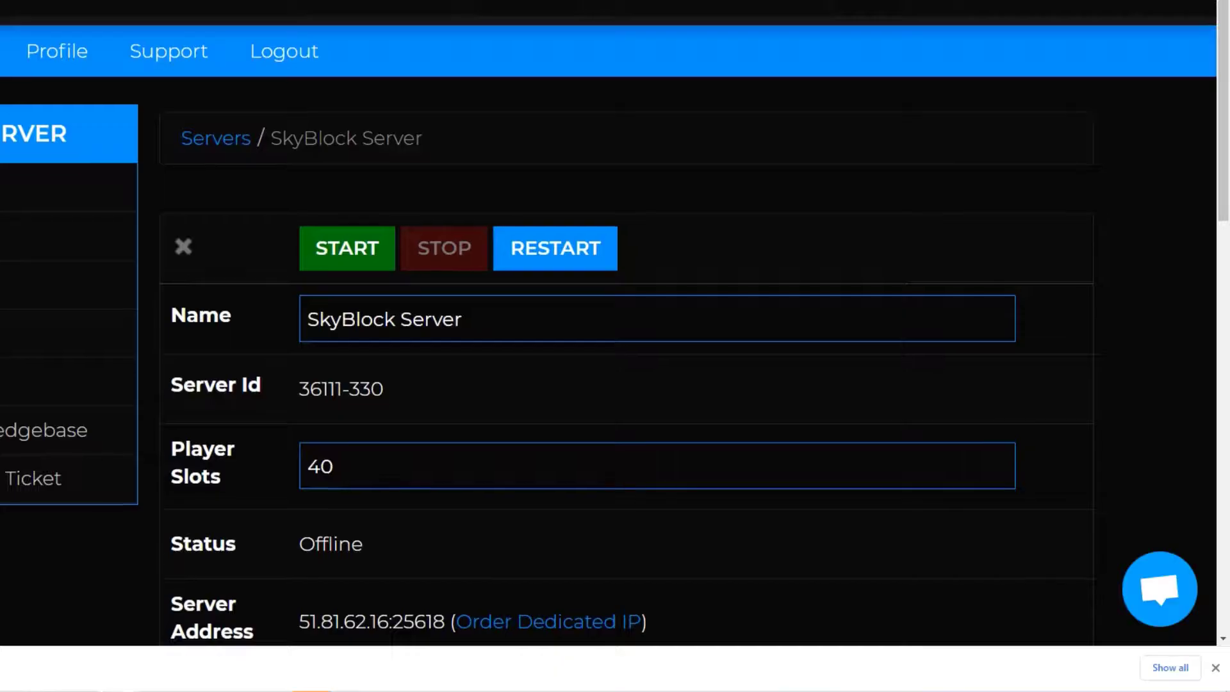
{"action": "scroll", "coordinate": [615, 345], "scroll_direction": "down", "scroll_amount": 3}
{"action": "scroll", "coordinate": [615, 347], "scroll_direction": "down", "scroll_amount": 4}
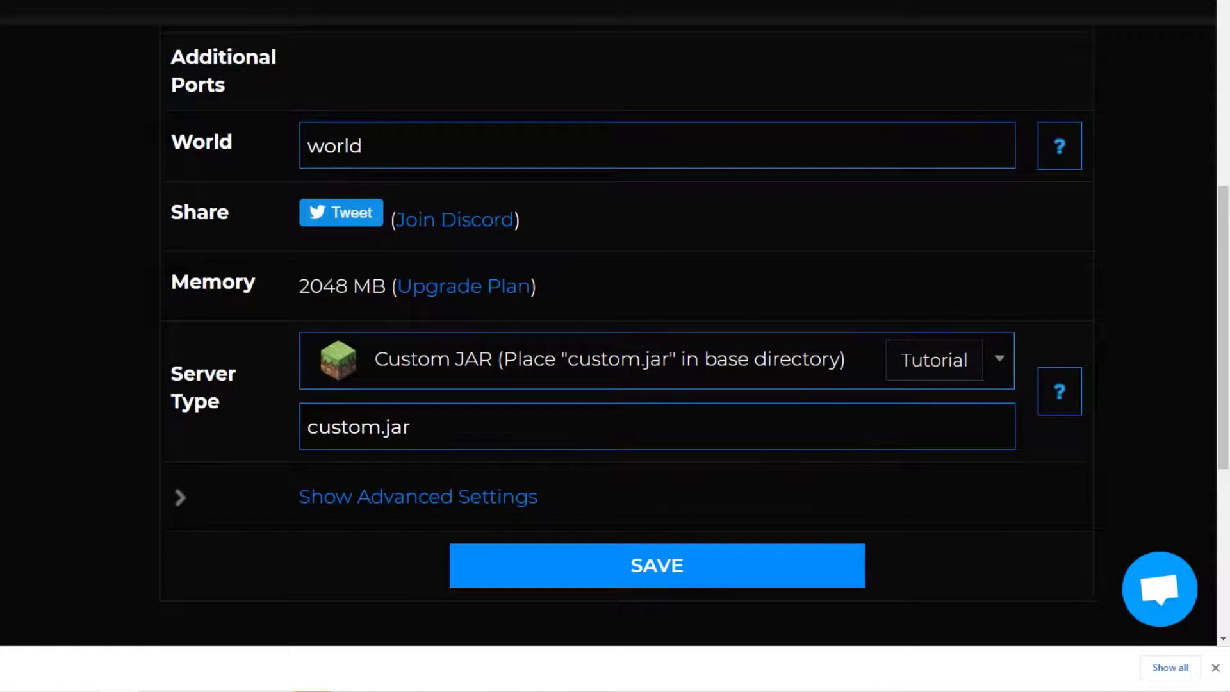
{"action": "scroll", "coordinate": [616, 346], "scroll_direction": "up", "scroll_amount": 5}
{"action": "scroll", "coordinate": [615, 346], "scroll_direction": "up", "scroll_amount": 5}
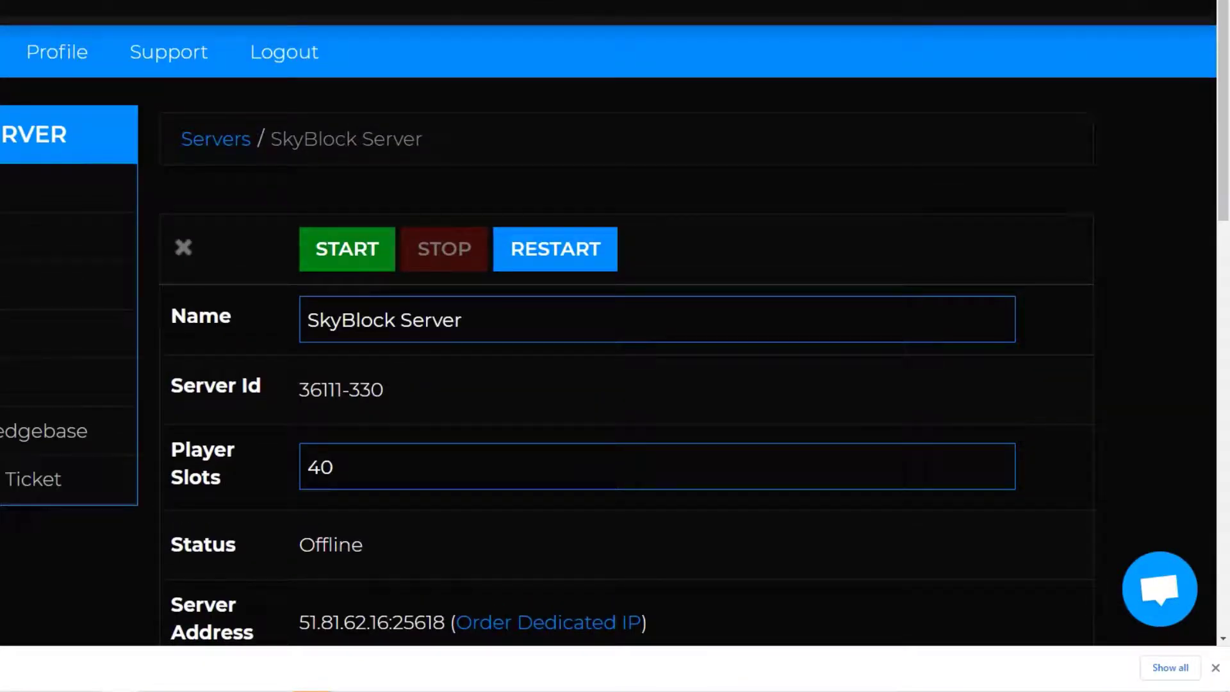
{"action": "left_click", "coordinate": [347, 249]}
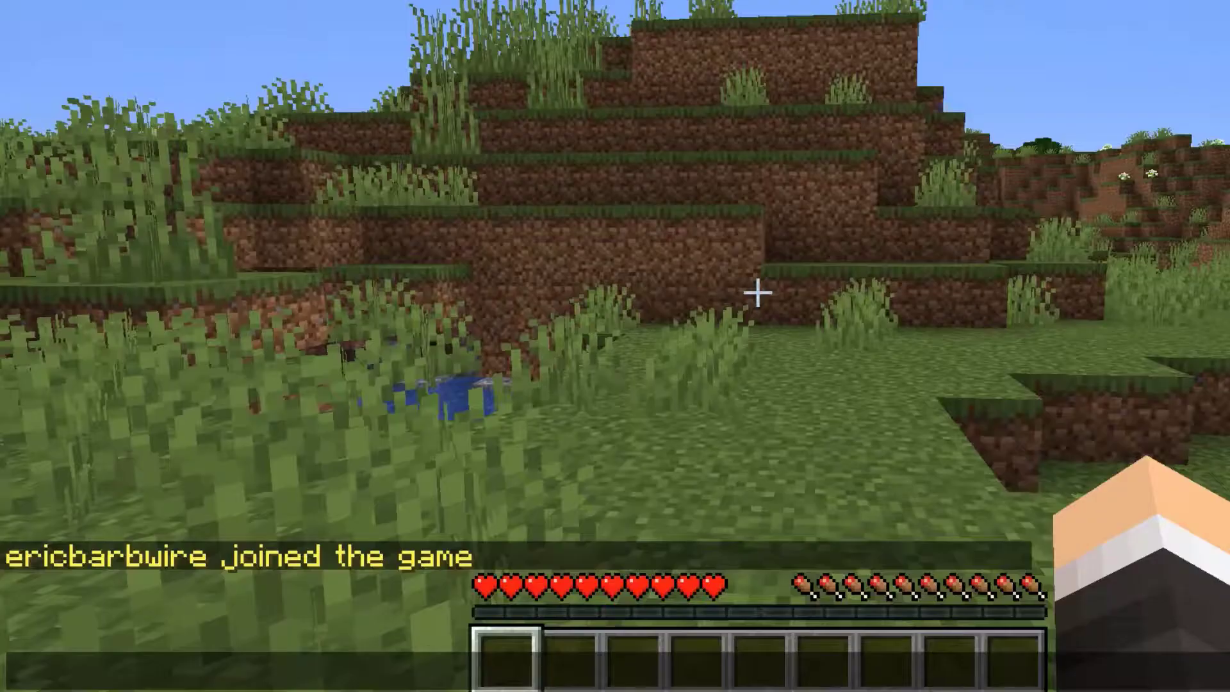
Run the /version command in chat to check the server software
{"action": "key", "text": "slash"}
{"action": "type", "text": "version"}
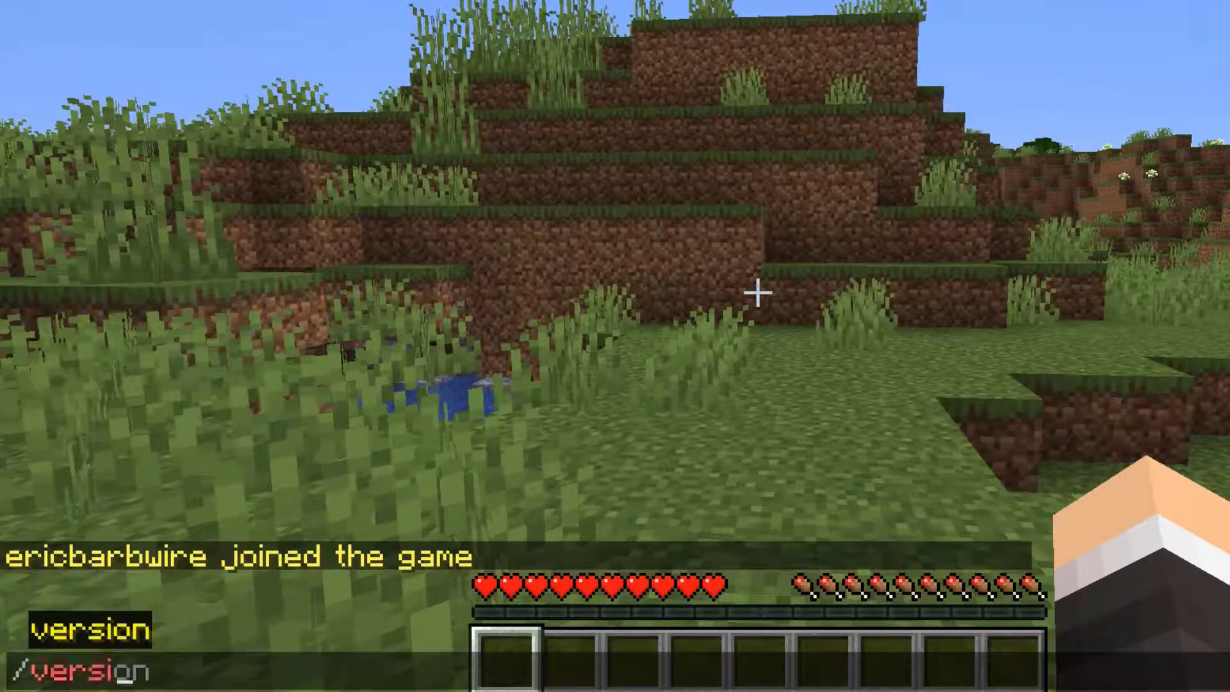
{"action": "key", "text": "Tab"}
{"action": "key", "text": "Return"}
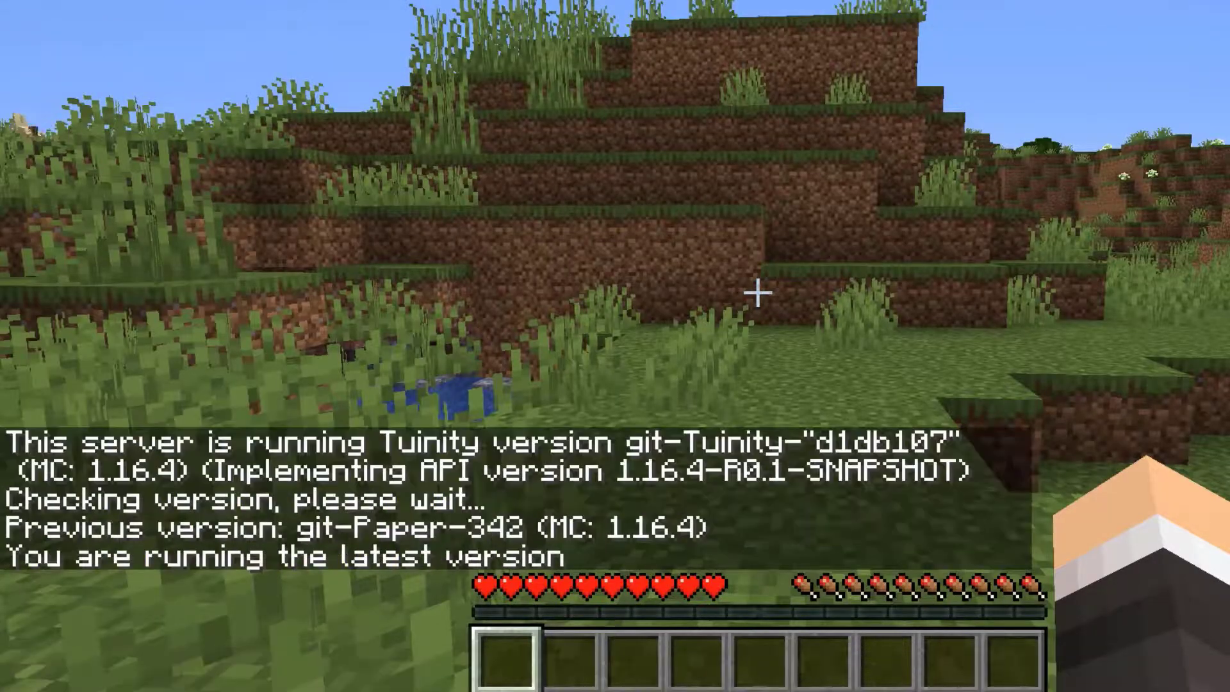
Review the Tuinity 1.16.4 version output, close chat, and switch to third-person view
{"action": "key", "text": "t"}
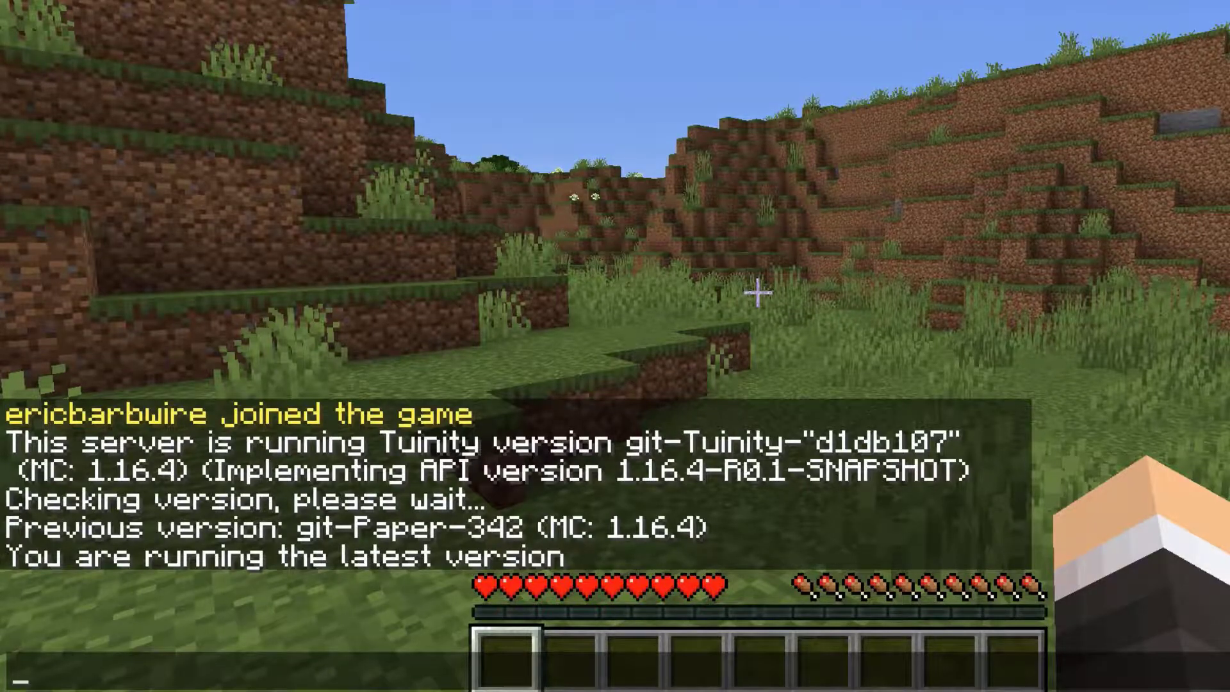
{"action": "key", "text": "Escape"}
{"action": "key", "text": "F5"}
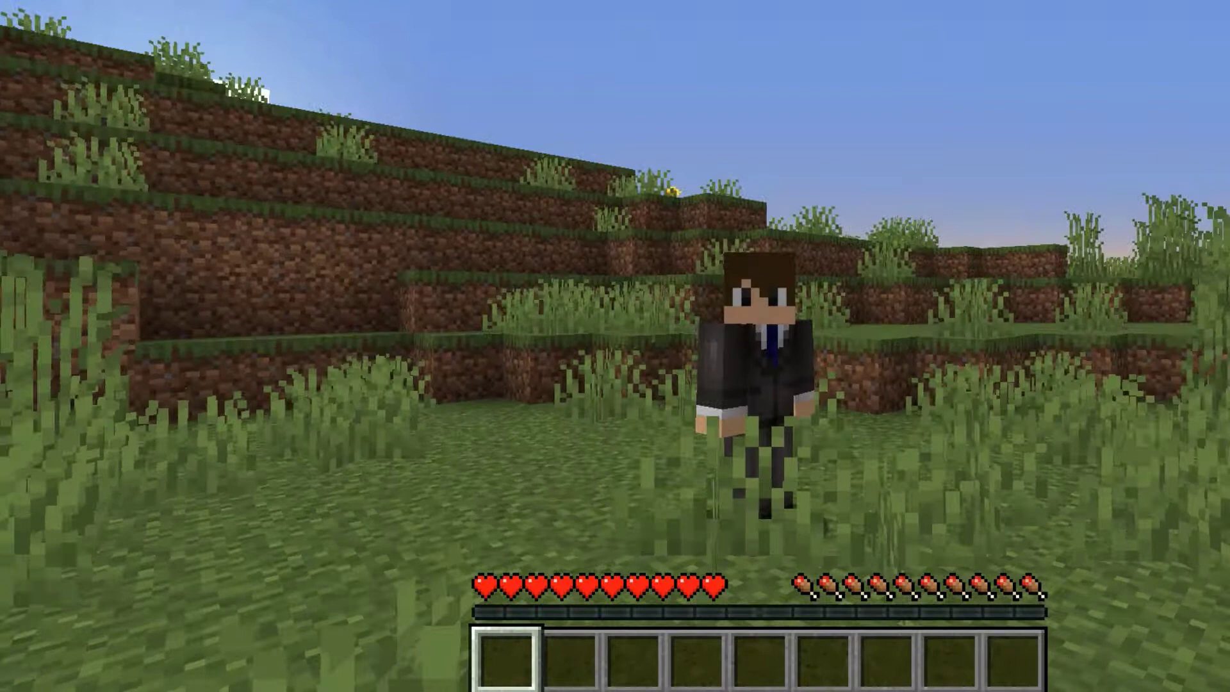